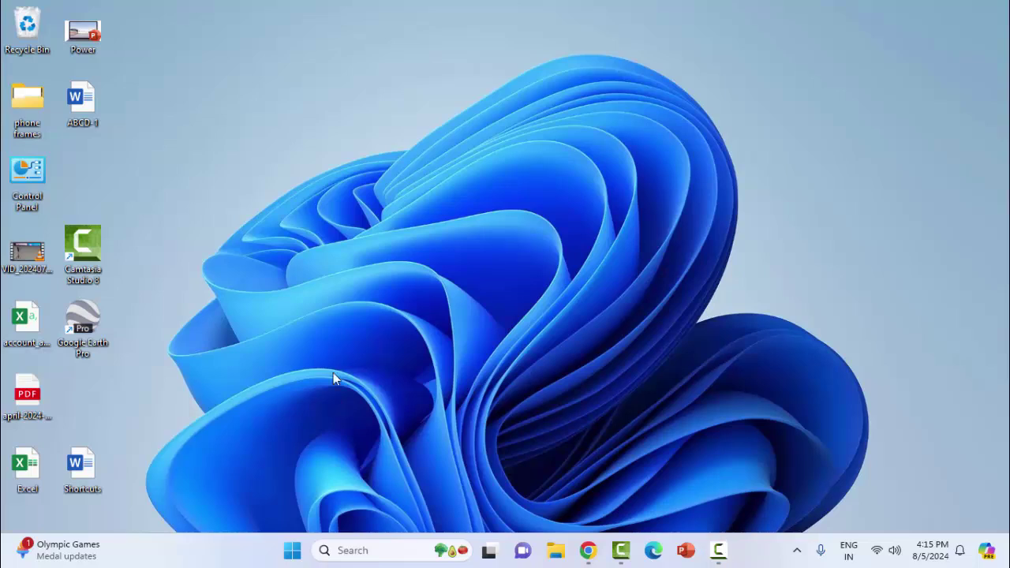
Open Device Manager and start a driver update for USB Root Hub (USB 3.0) under Universal Serial Bus controllers.
right_click(296, 555)
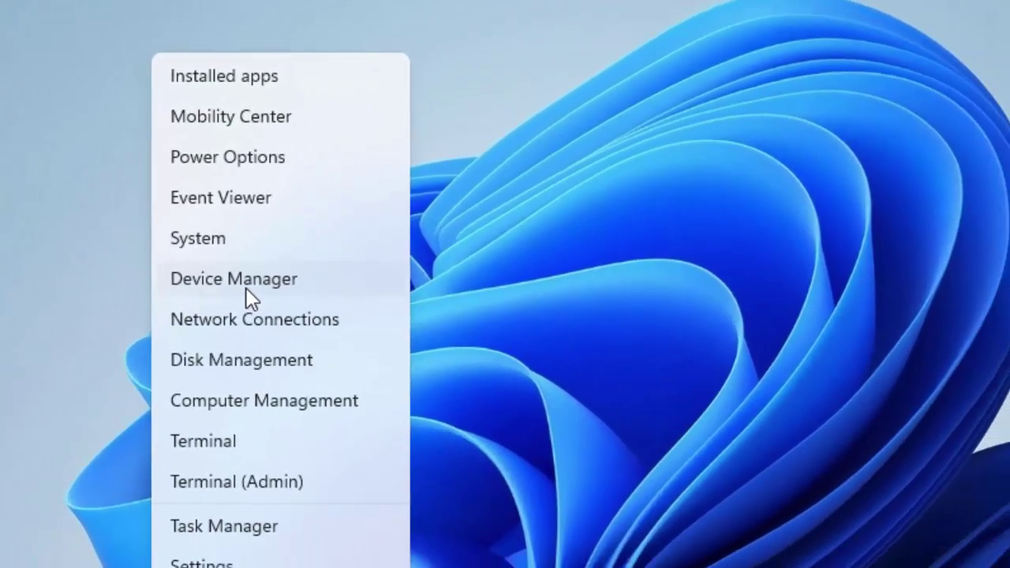
click(243, 304)
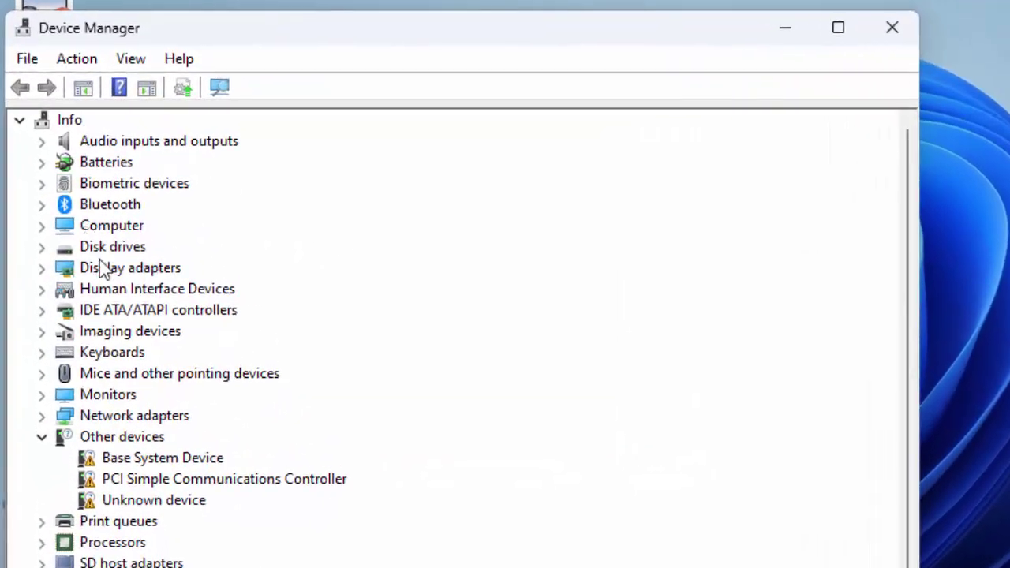
scroll(117, 348, down, 1)
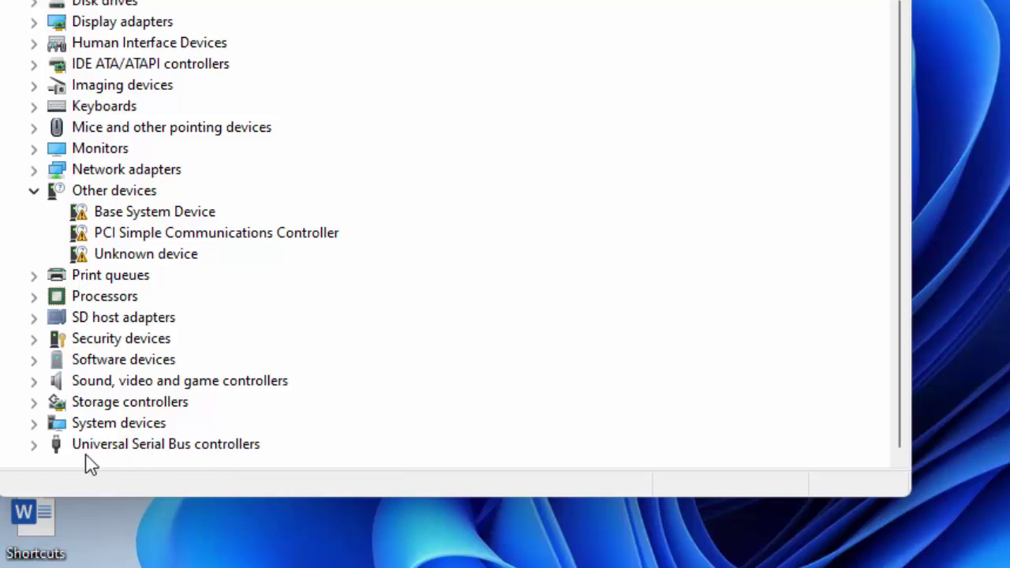
click(35, 446)
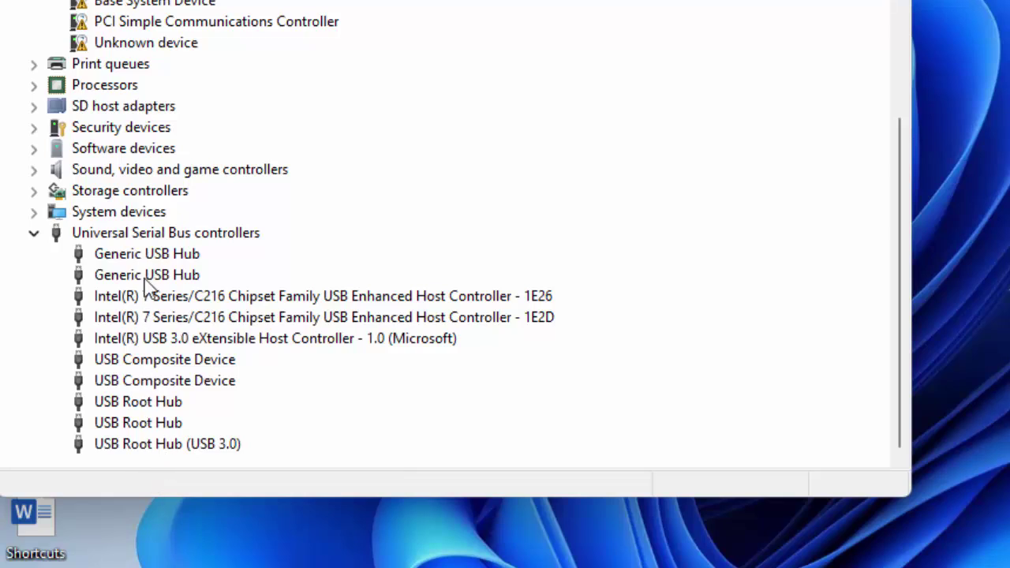
click(186, 443)
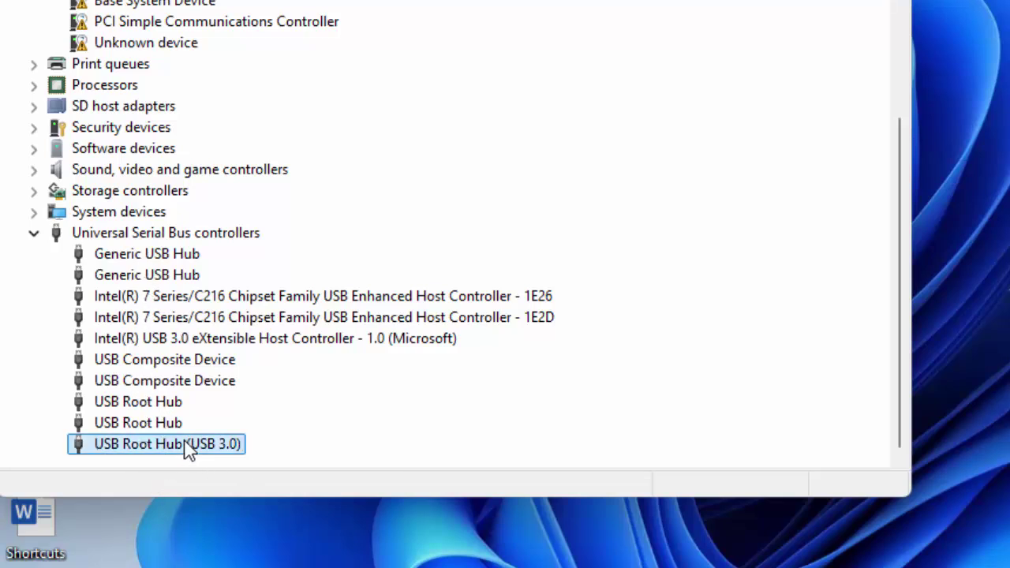
right_click(186, 446)
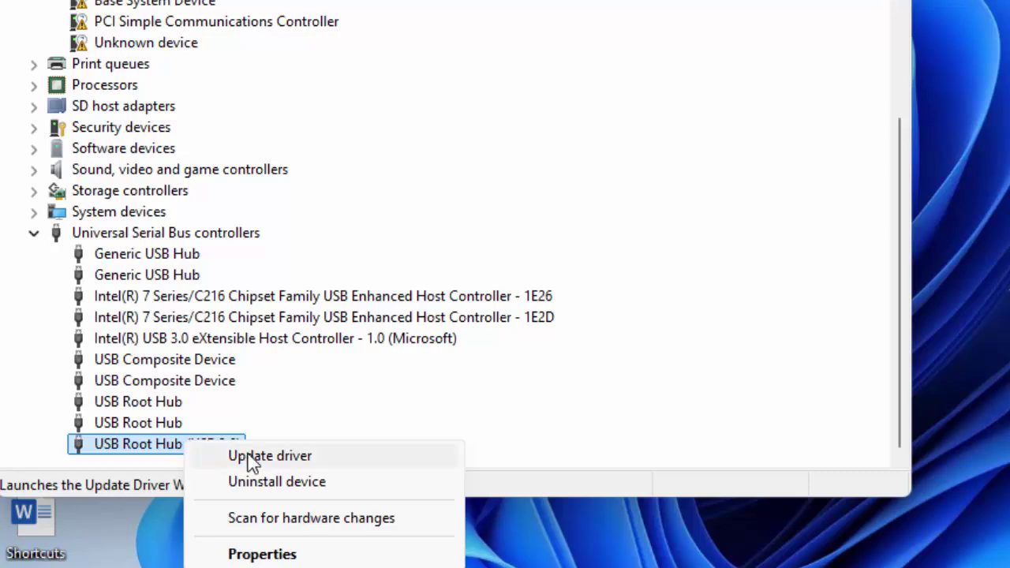
click(292, 460)
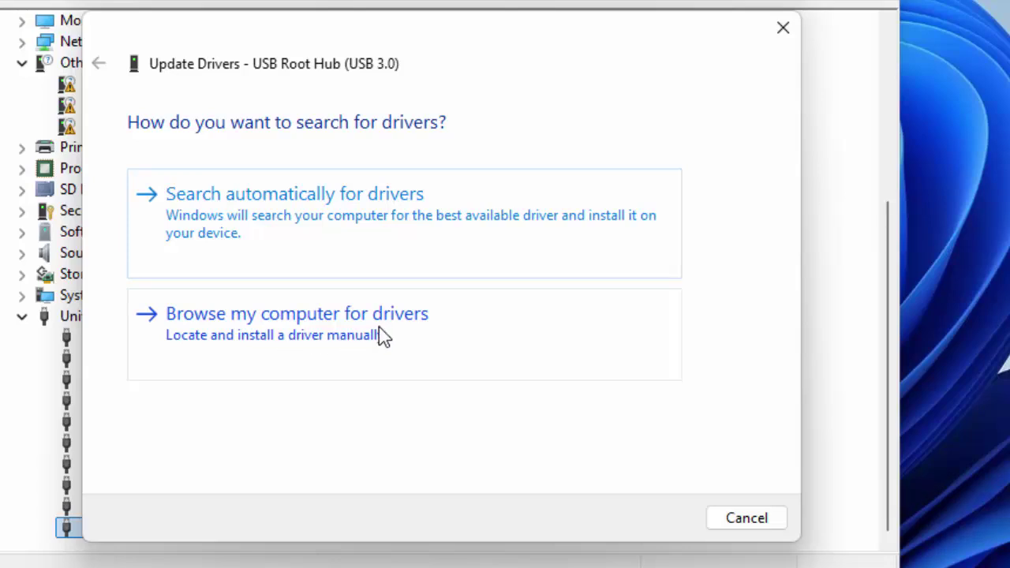
Browse for drivers manually, pick USB Root Hub (USB 3.0) from the compatible list, then cancel without installing.
click(300, 318)
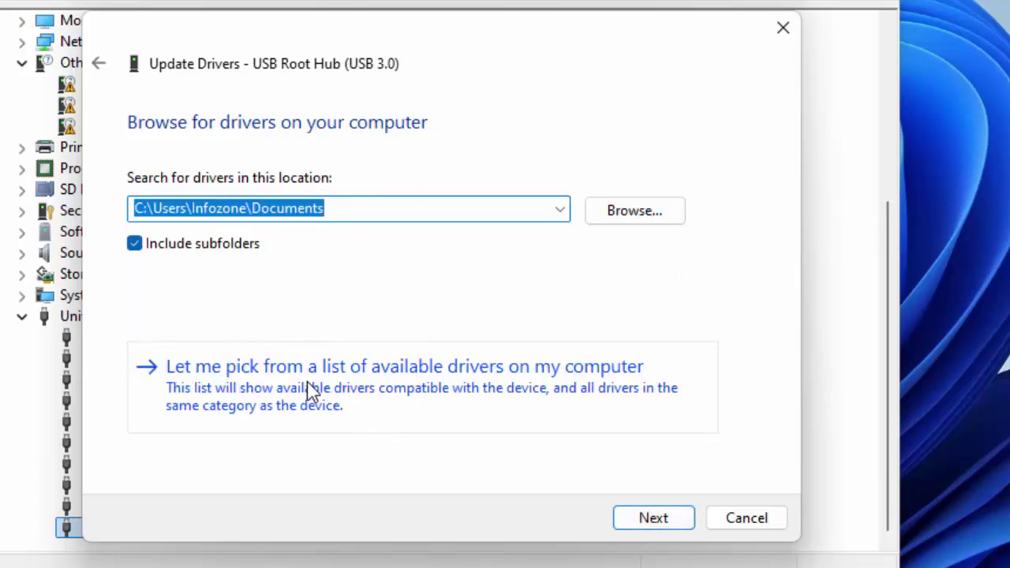
click(535, 399)
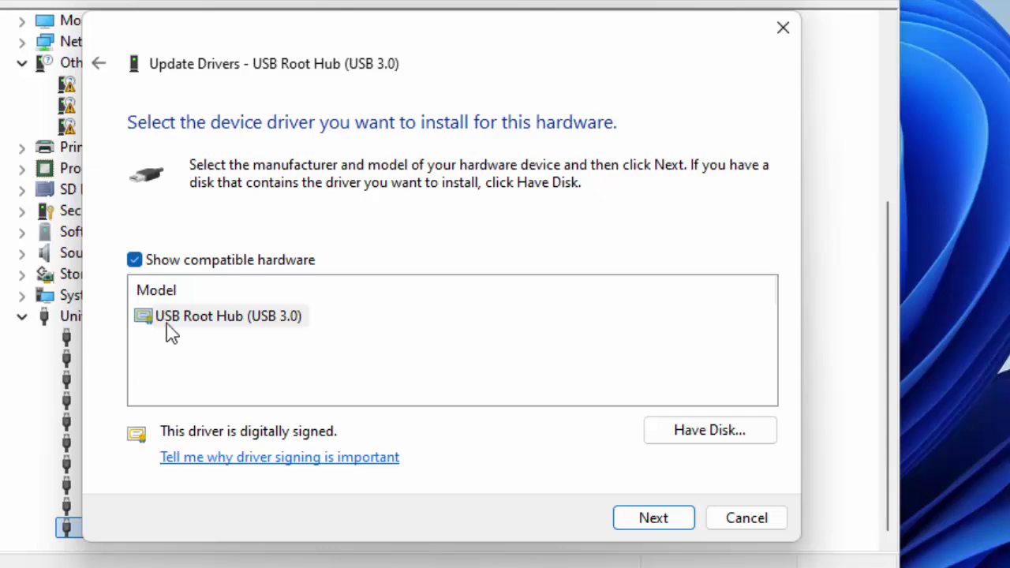
click(229, 317)
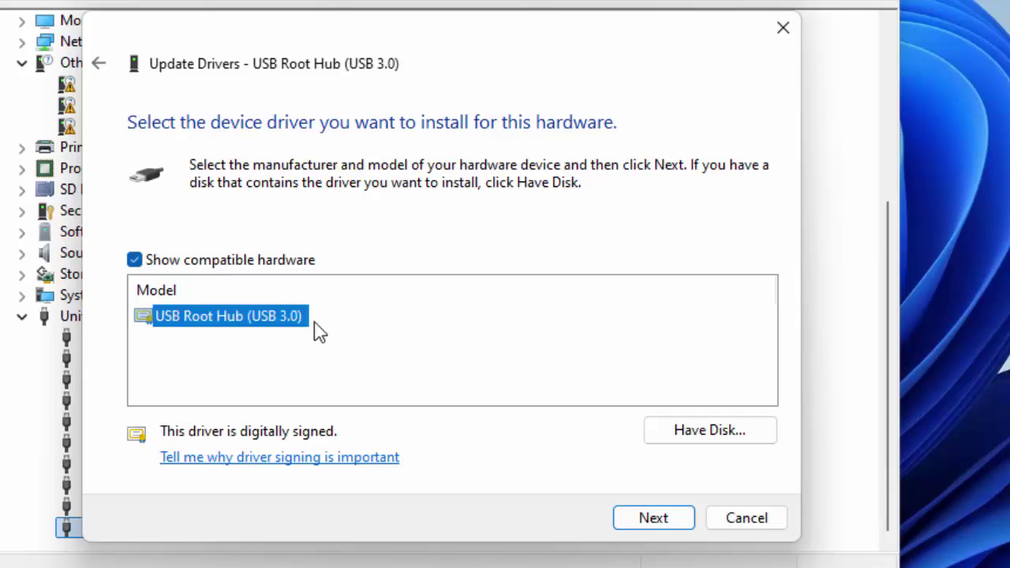
click(737, 523)
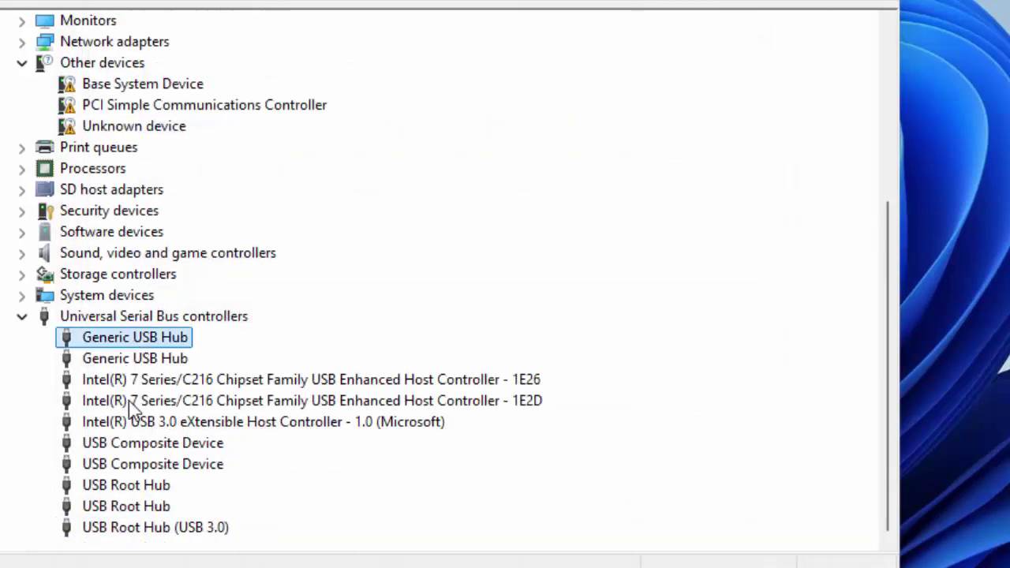
right_click(141, 531)
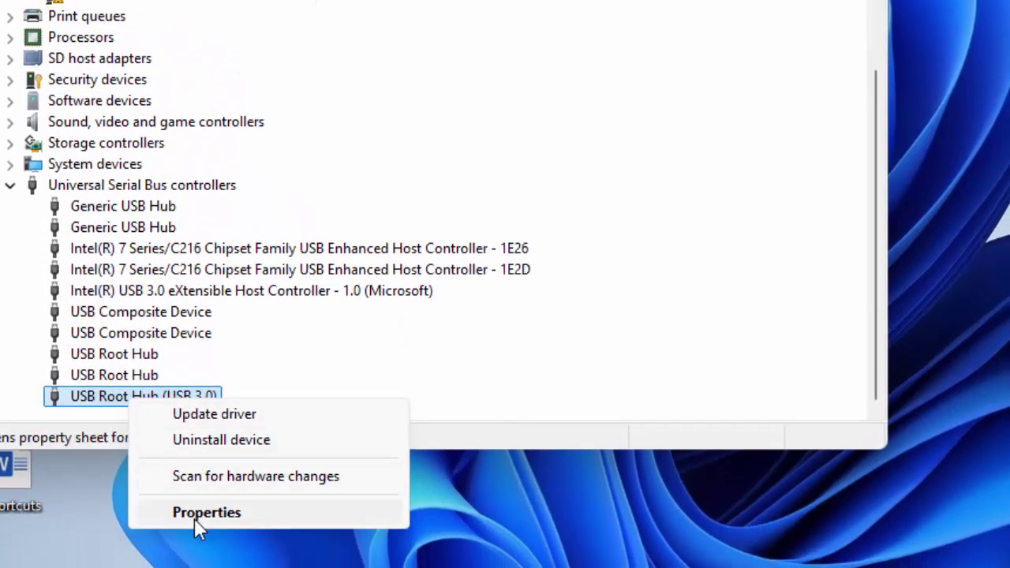
click(199, 559)
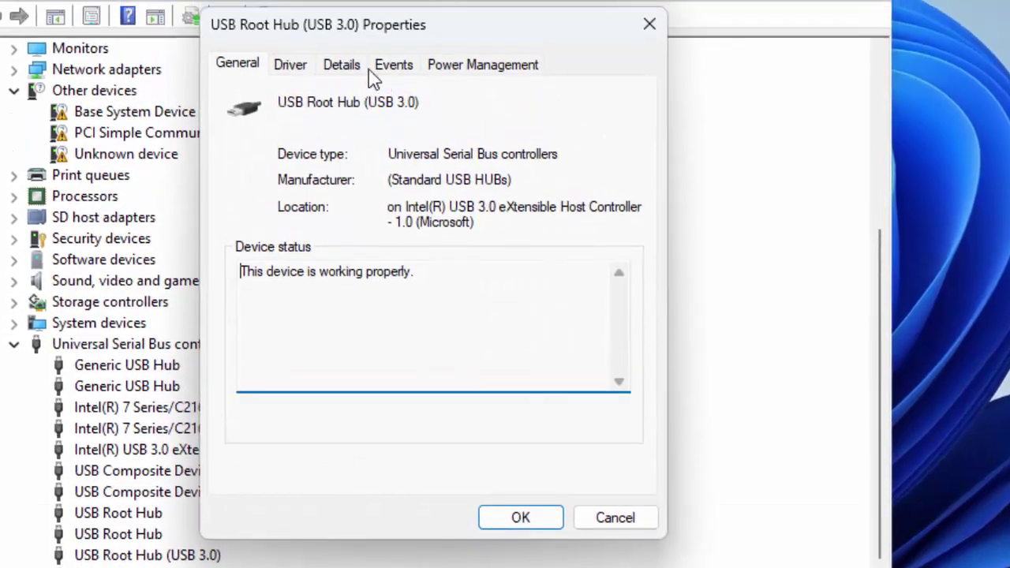
click(291, 66)
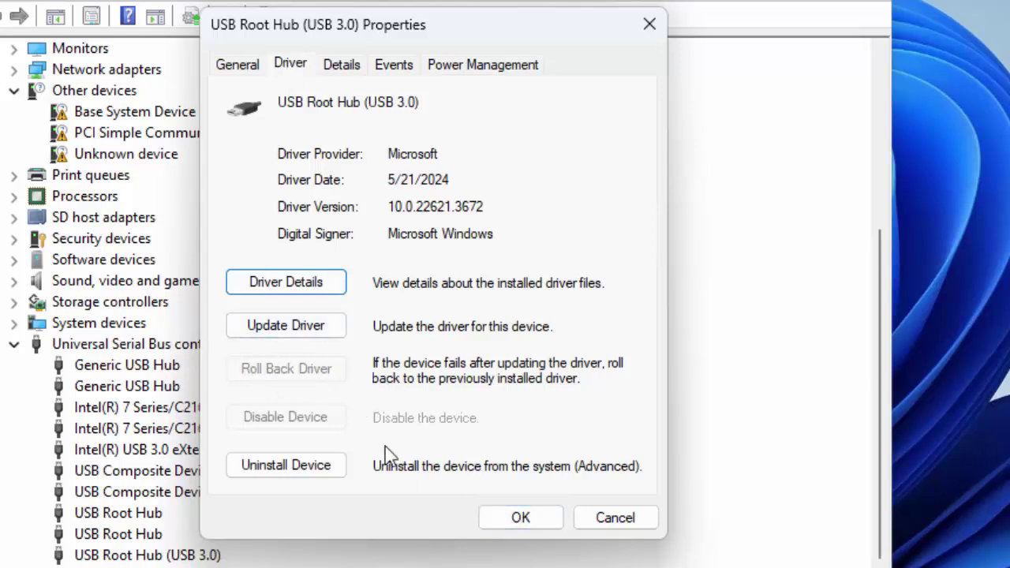
click(520, 517)
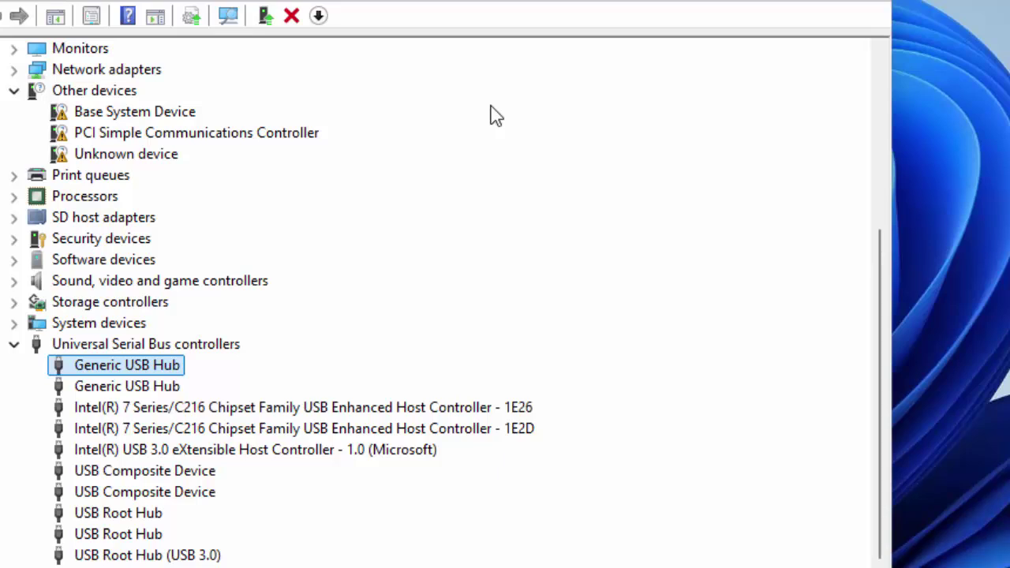
Bring up the USB Root Hub (USB 3.0) context menu again and dismiss it without choosing an action.
right_click(109, 557)
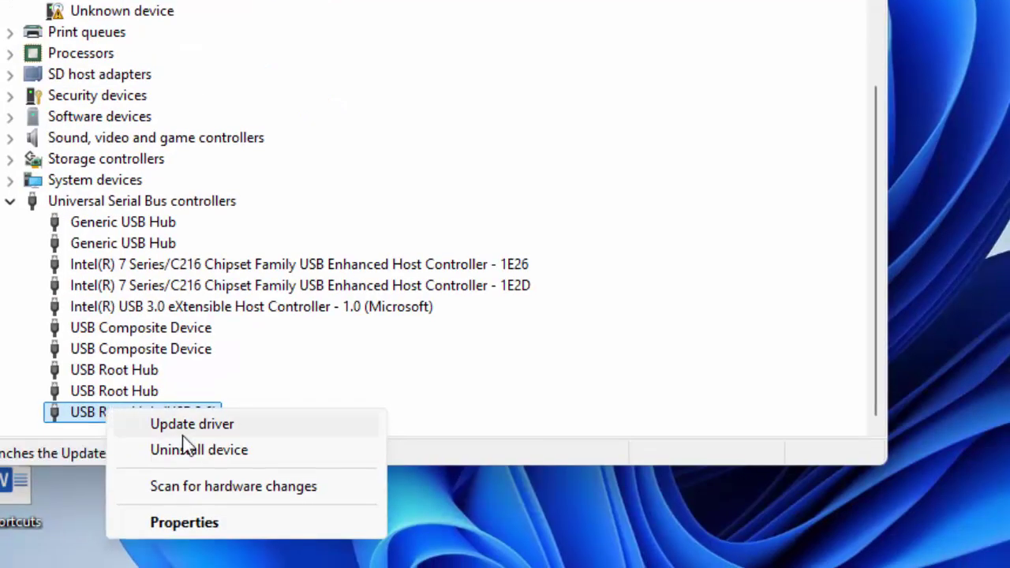
click(322, 191)
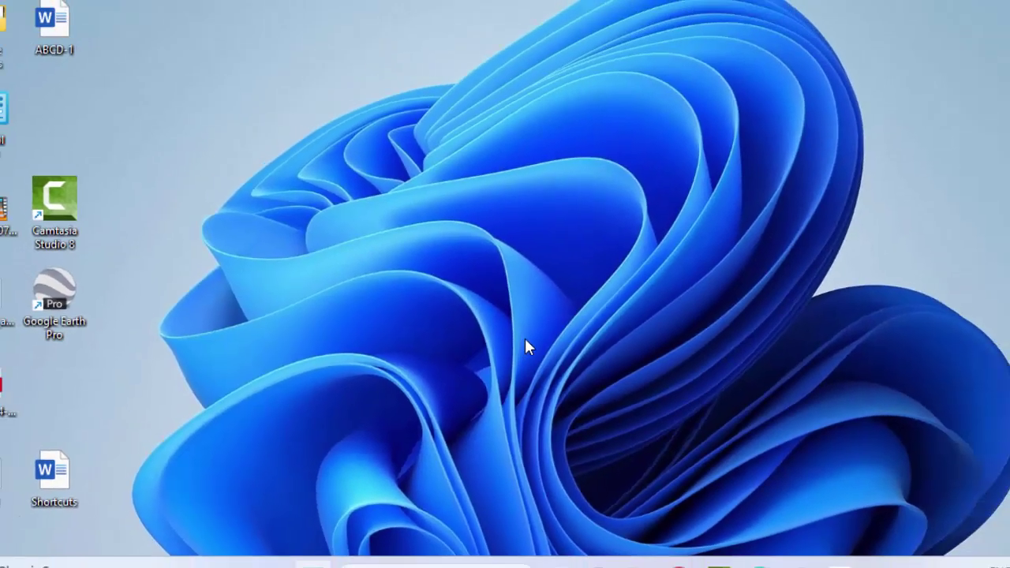
key(super)
click(469, 225)
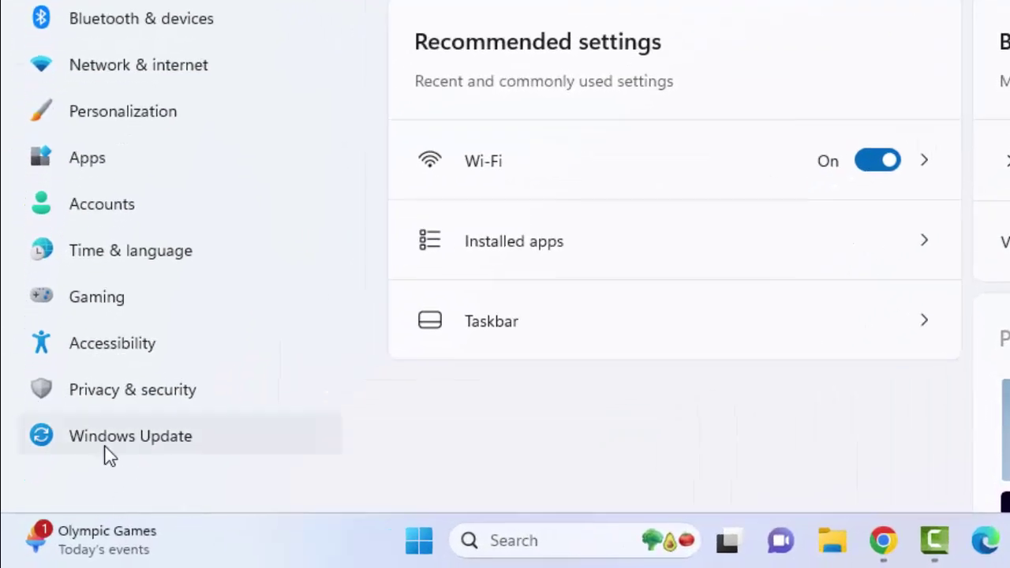
click(157, 447)
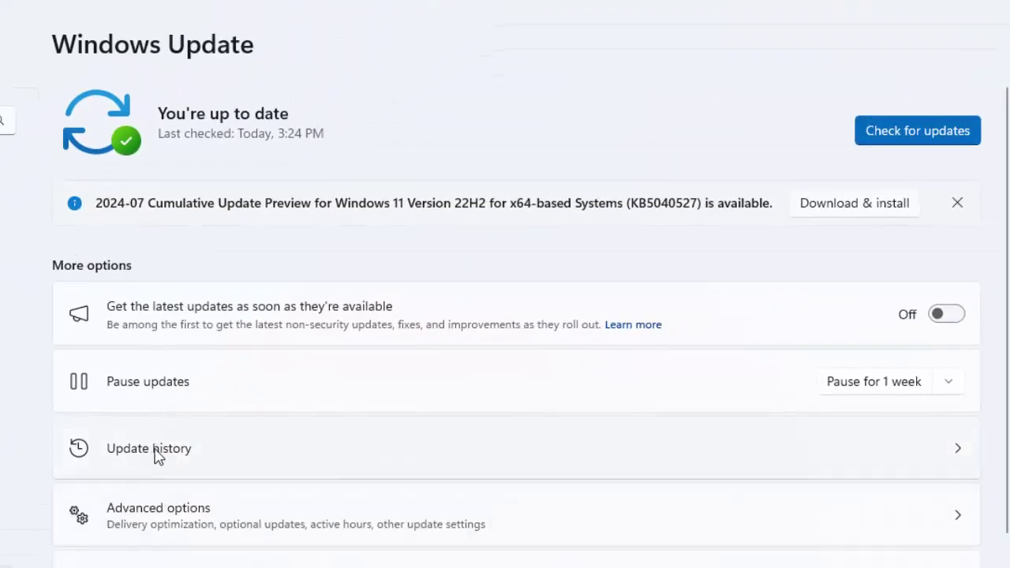
click(156, 456)
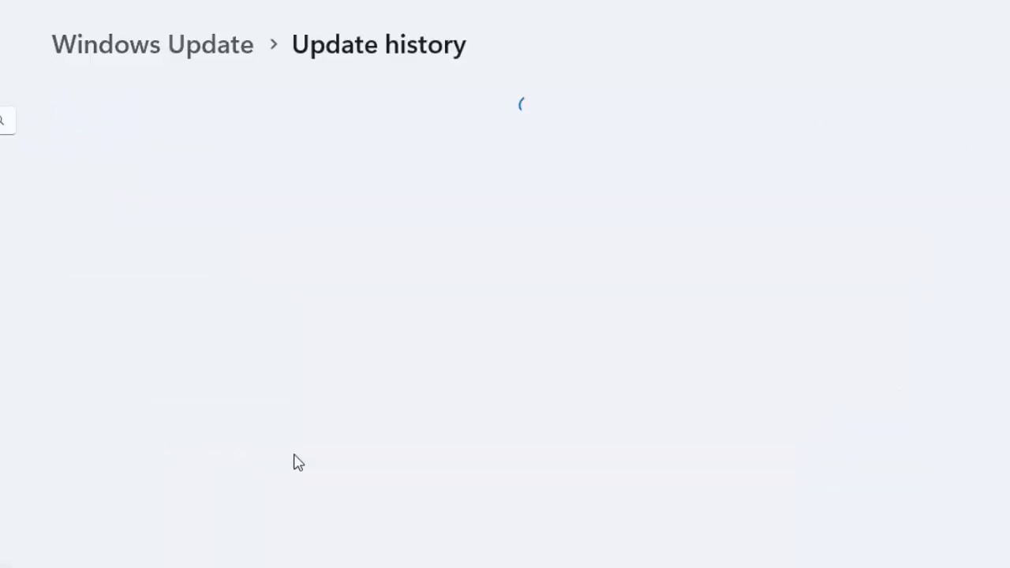
scroll(501, 352, down, 15)
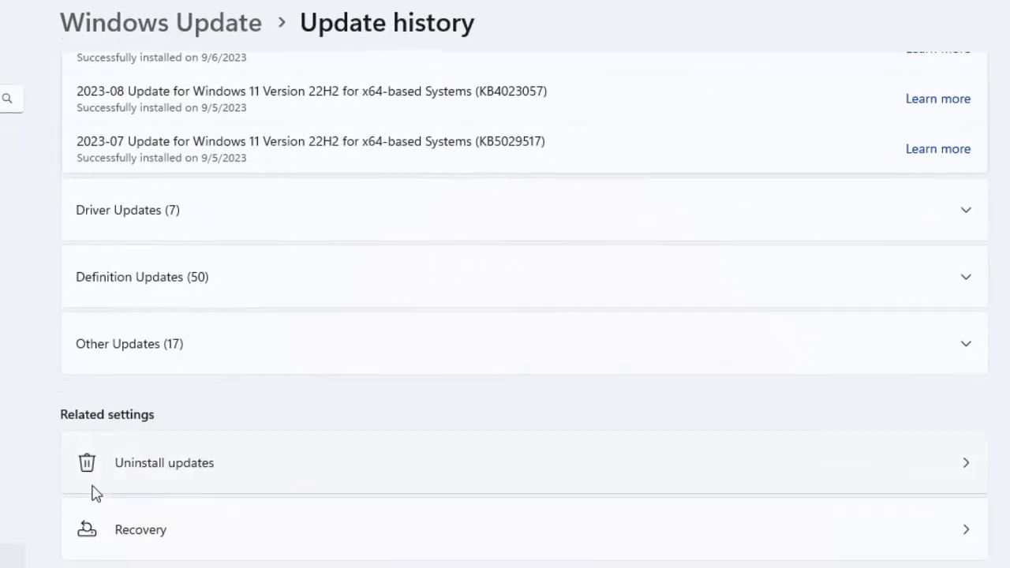
click(190, 440)
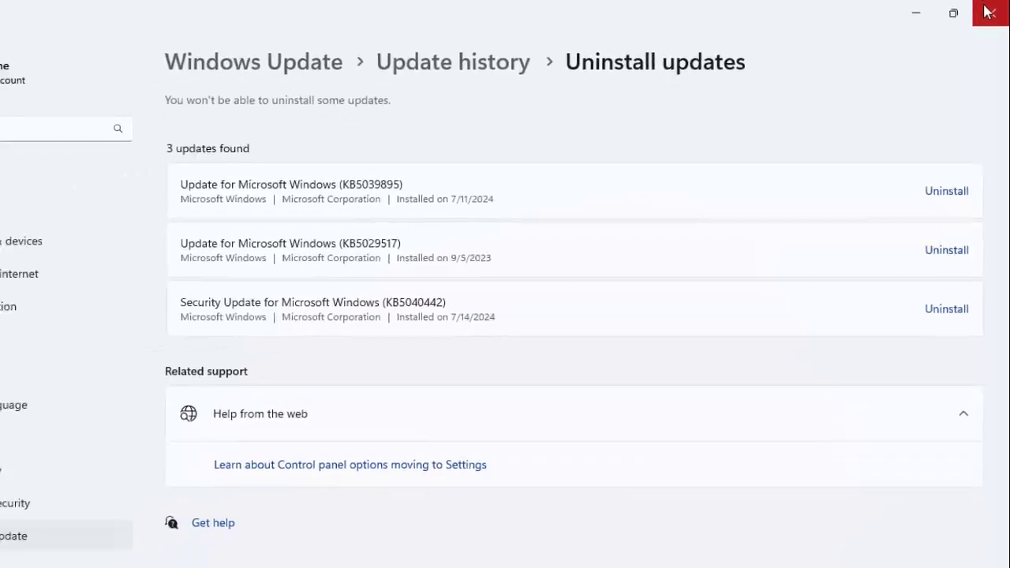
click(988, 11)
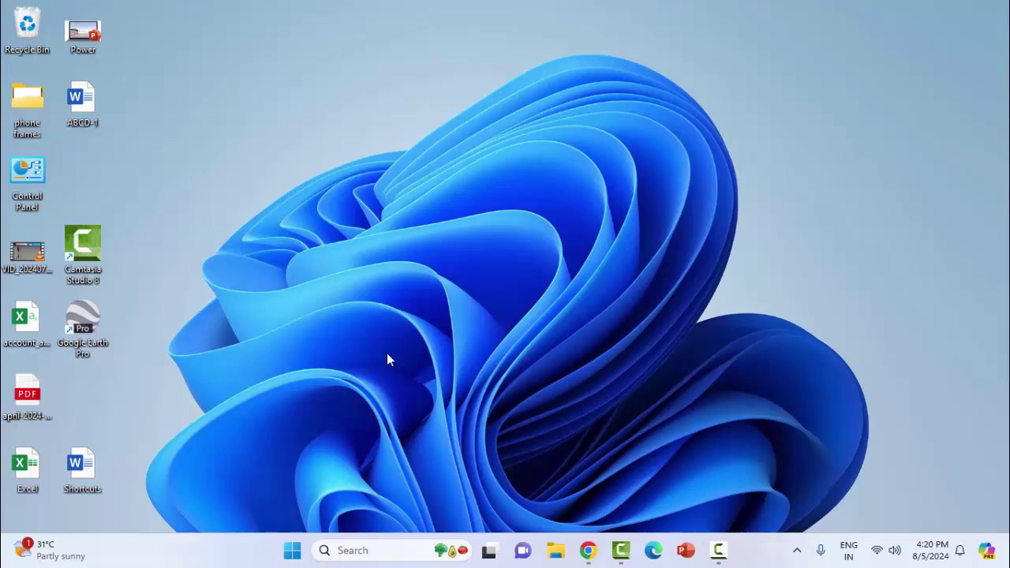
key(super)
key(super)
key(super)
text(system )
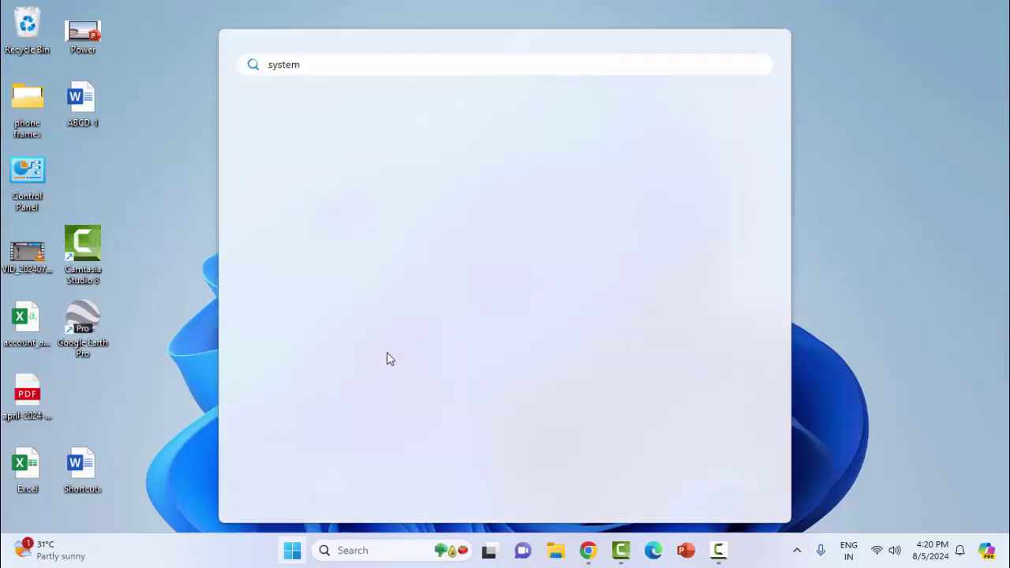
text(configuration)
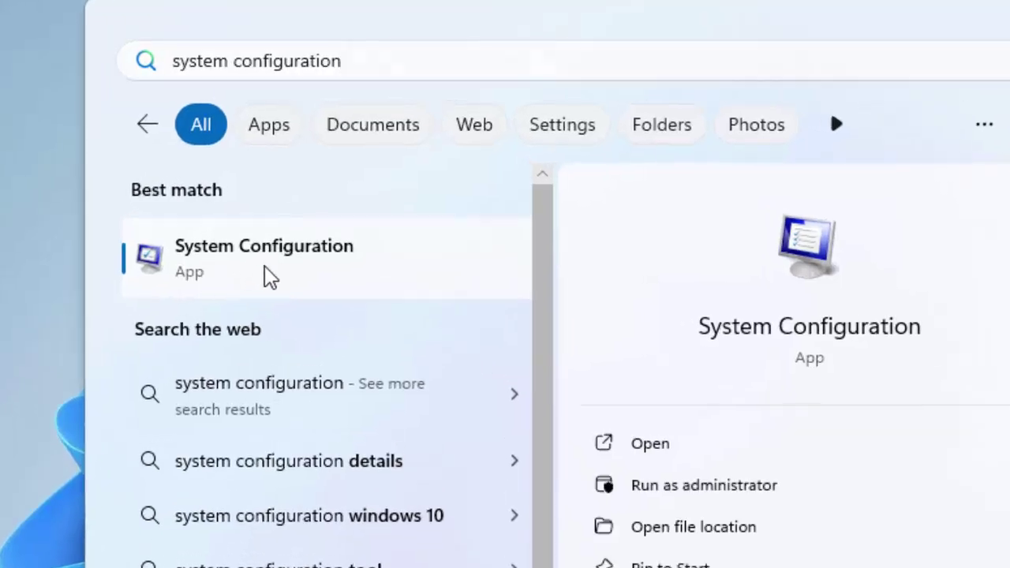
click(272, 278)
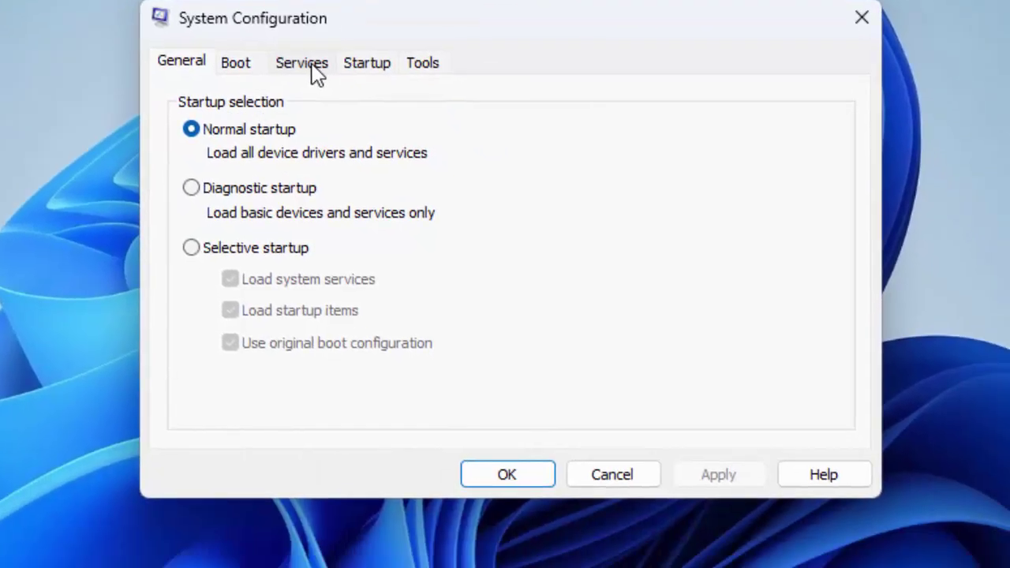
click(323, 107)
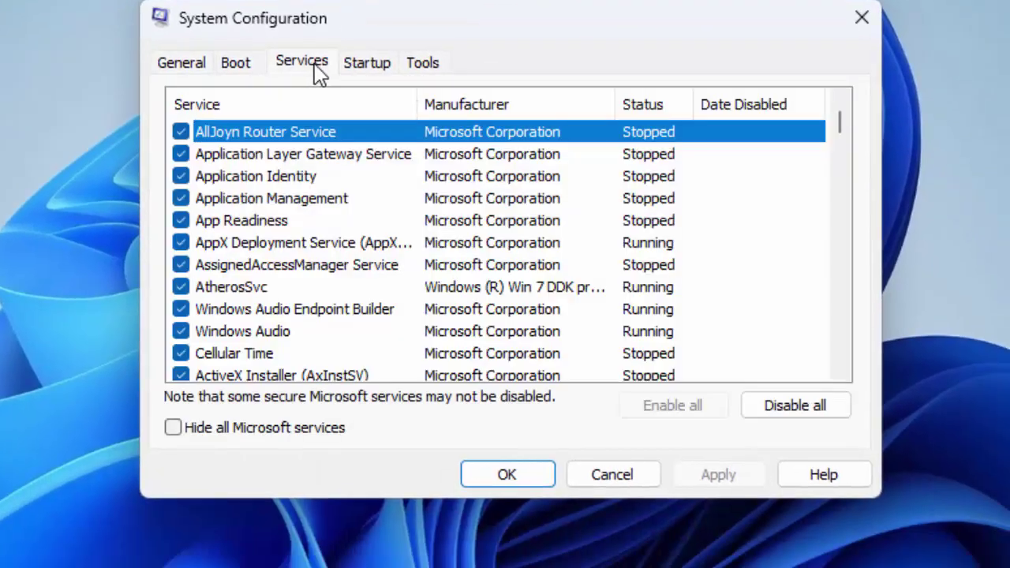
click(174, 430)
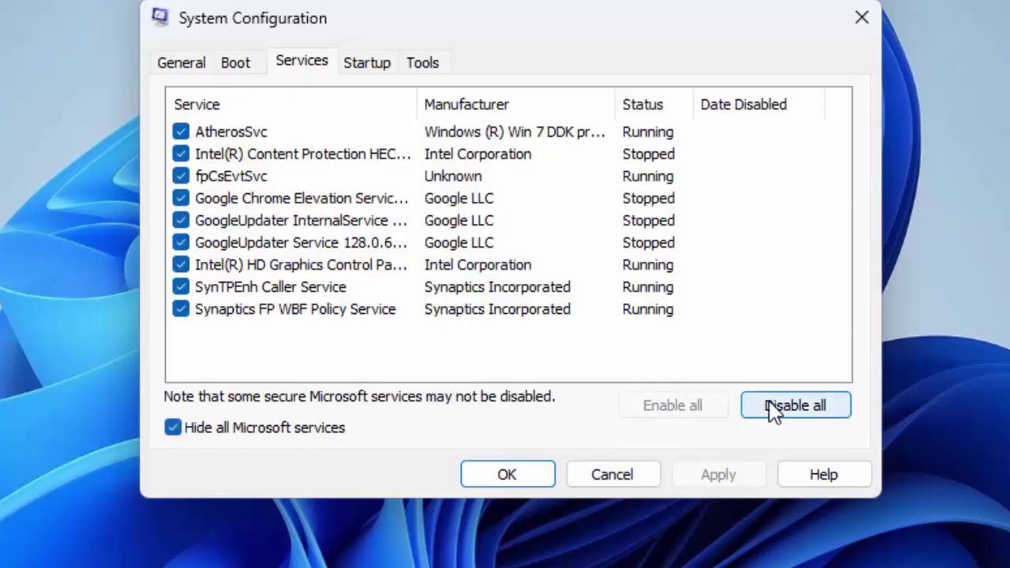